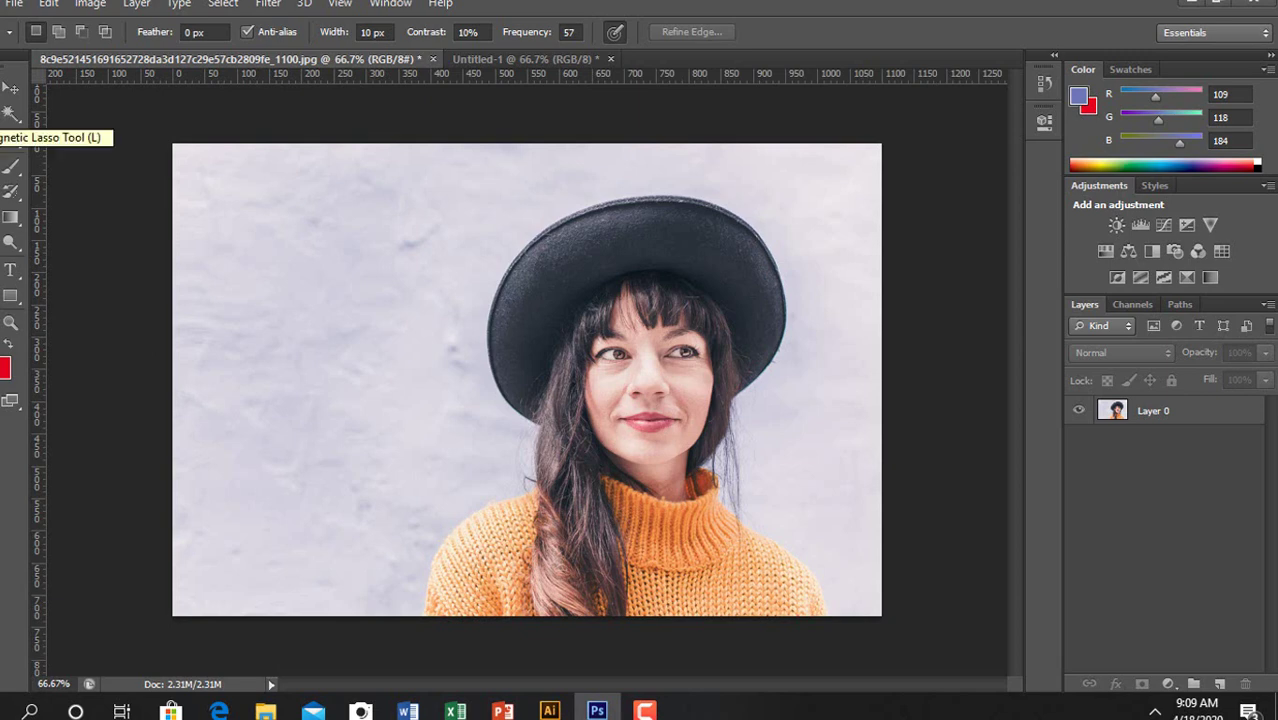
Swap the Magnetic Lasso for the plain freehand Lasso Tool
right_click(10, 115)
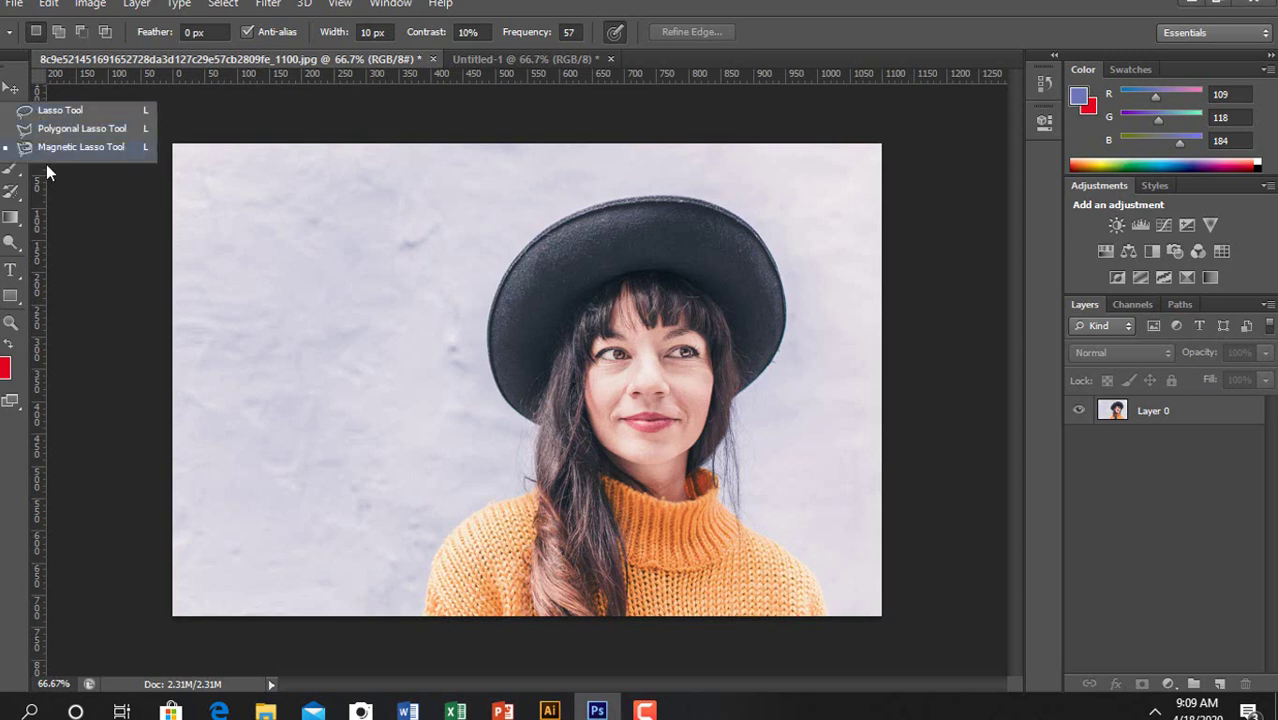
left_click(61, 112)
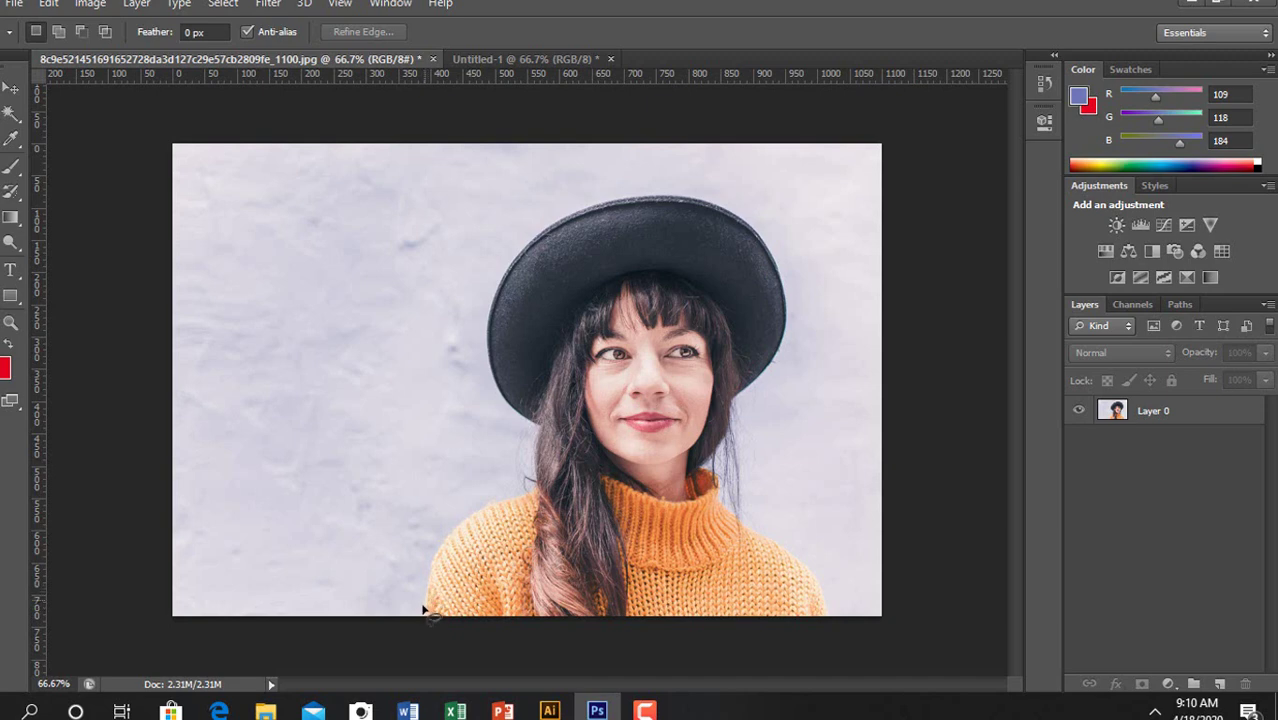
Draw a freehand lasso loop around the woman's hat, hair and sweater from the bottom edge
mouse_move(426, 617)
left_mouse_down()
mouse_move(448, 536)
mouse_move(531, 489)
mouse_move(534, 433)
mouse_move(495, 392)
mouse_move(481, 342)
mouse_move(500, 263)
mouse_move(616, 193)
mouse_move(685, 190)
mouse_move(745, 214)
mouse_move(781, 256)
mouse_move(791, 332)
mouse_move(785, 366)
mouse_move(736, 410)
mouse_move(741, 508)
mouse_move(824, 585)
mouse_move(838, 616)
mouse_move(444, 614)
left_mouse_up()
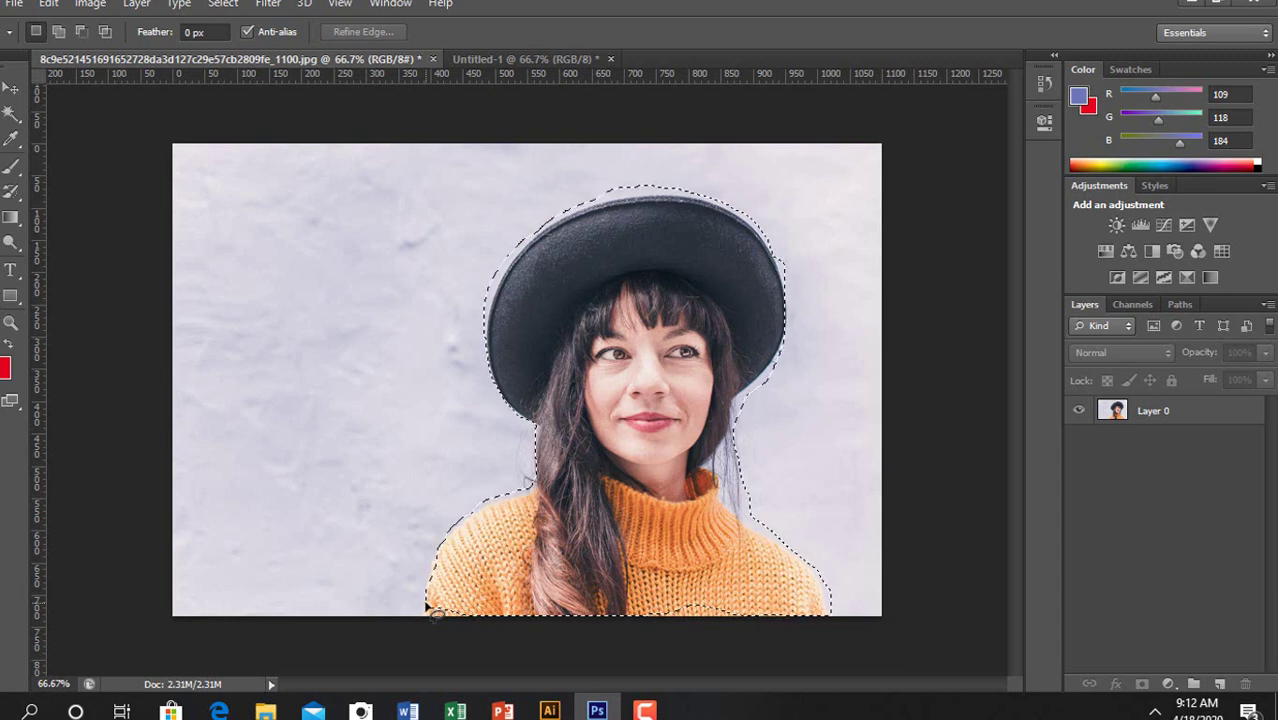
Paste the freehand cutout into Untitled-1, then deselect the photo and remove the test paste
left_click(492, 60)
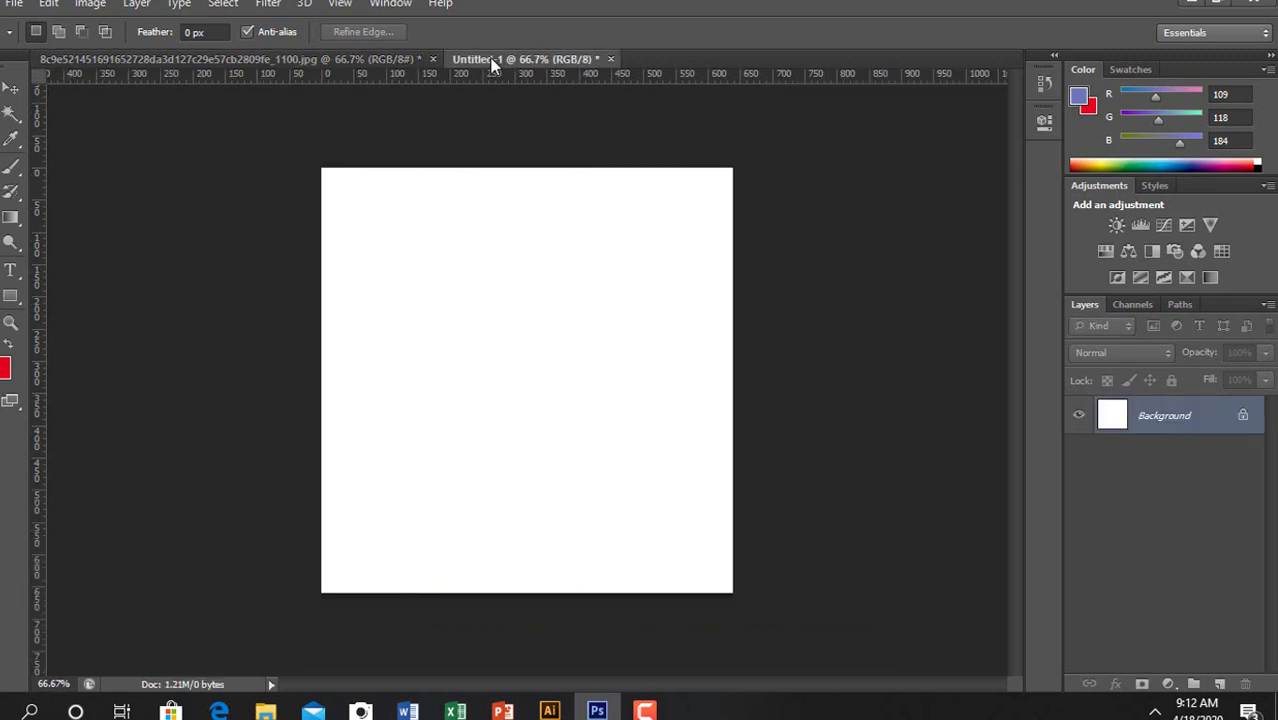
key("ctrl+v")
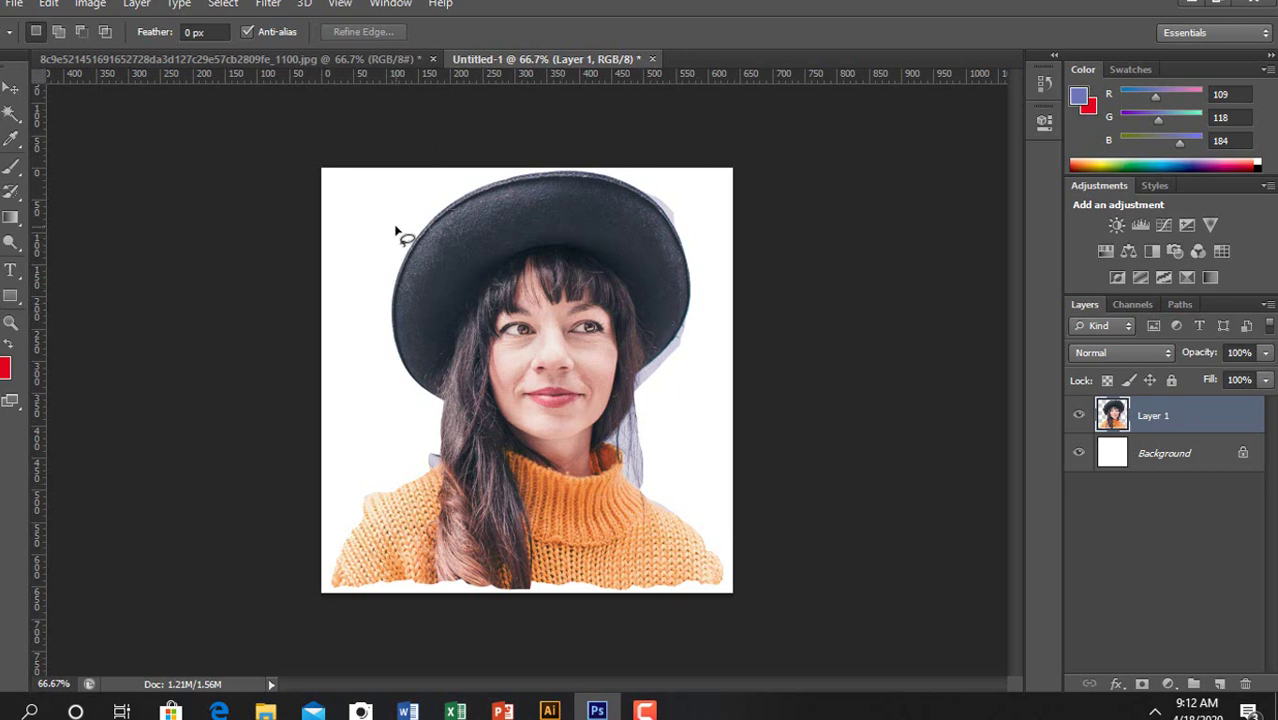
left_click(366, 58)
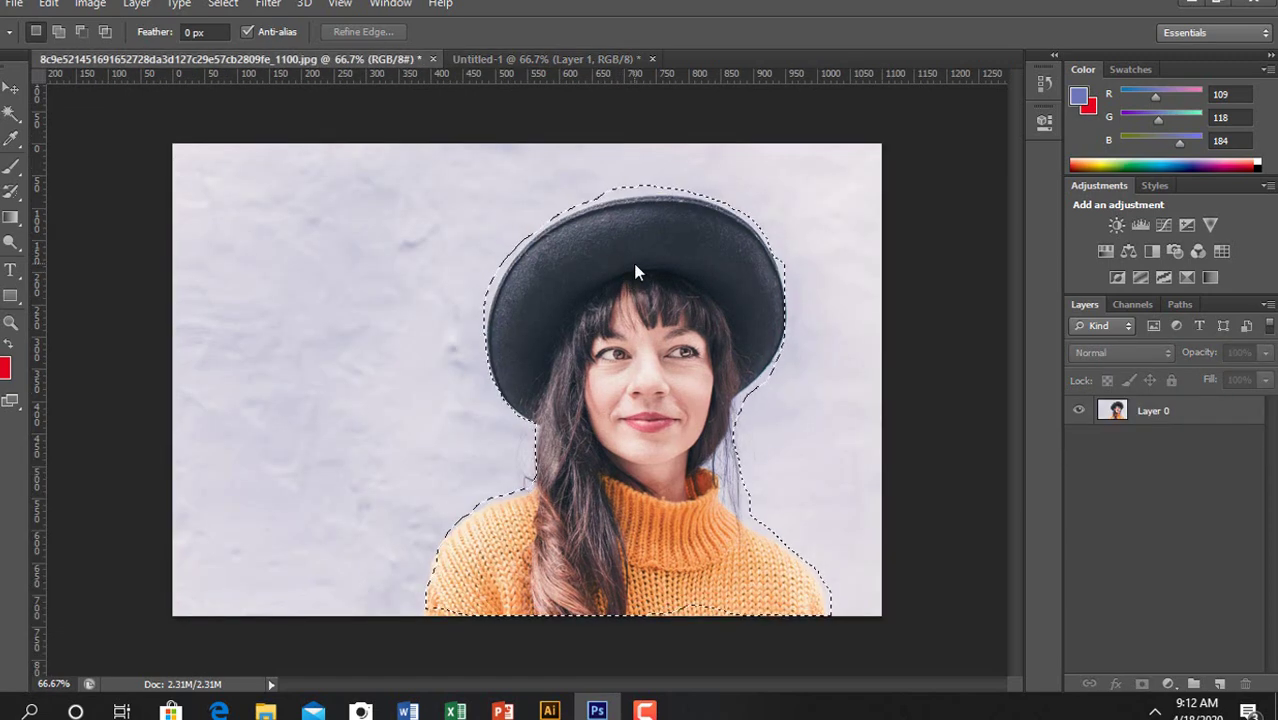
key("ctrl+d")
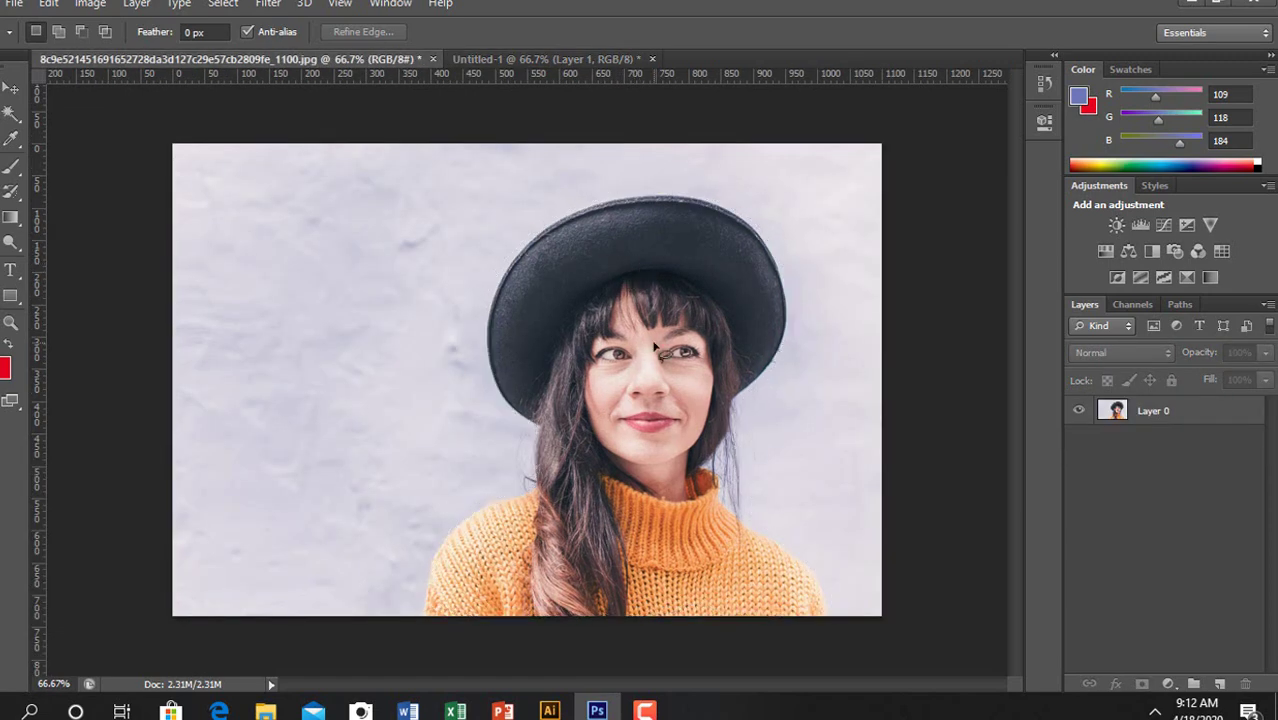
left_click(535, 58)
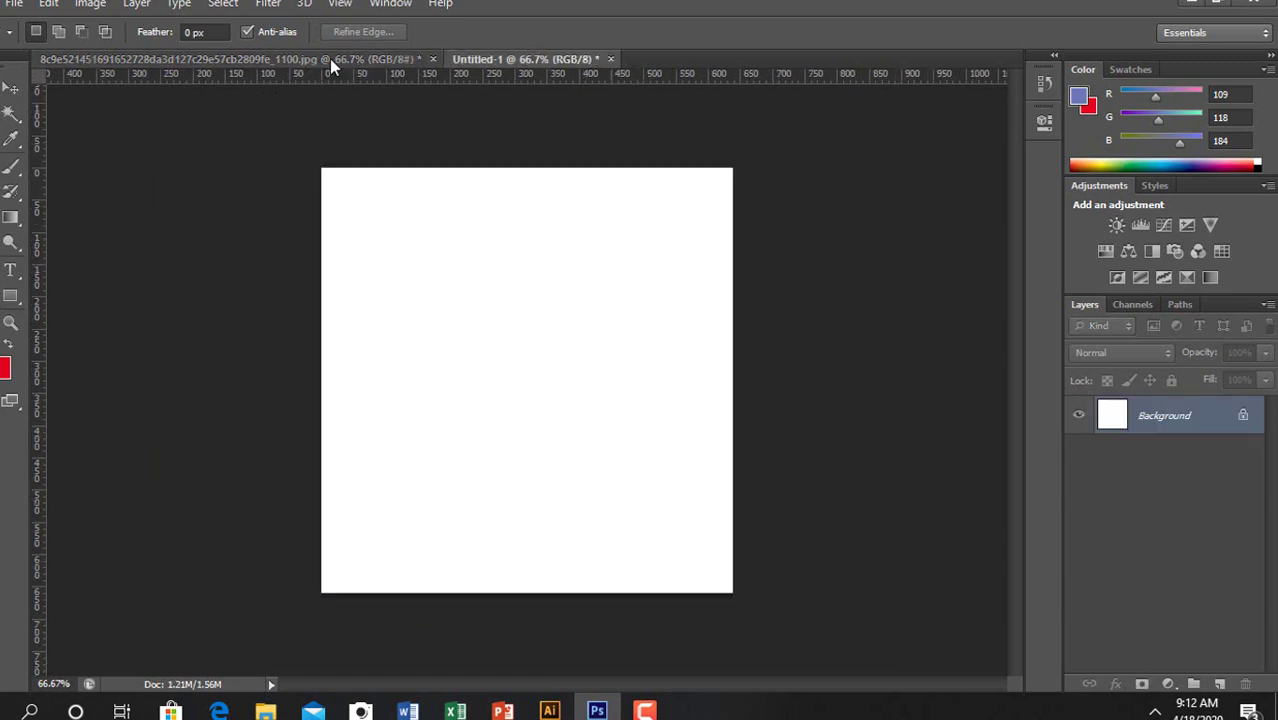
left_click(329, 58)
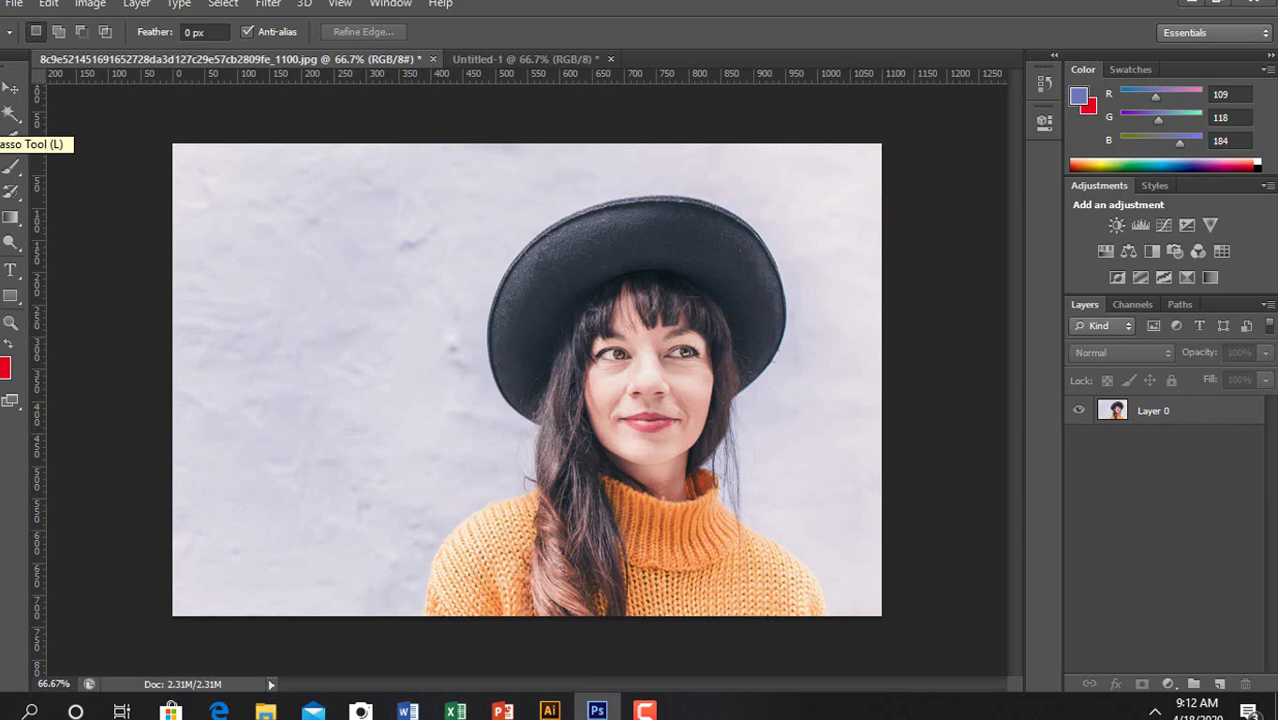
With the Polygonal Lasso, place corners from the bottom edge up the sweater, hair and hat's left side
left_click(10, 137)
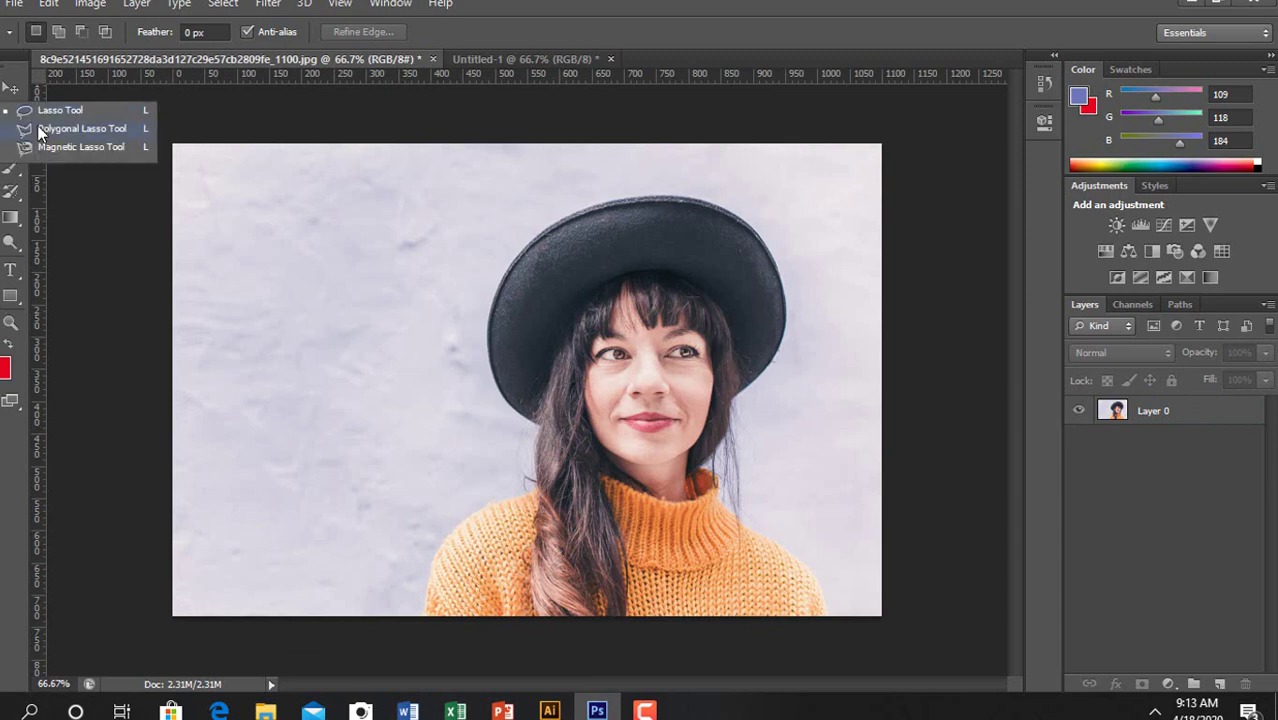
left_click(40, 128)
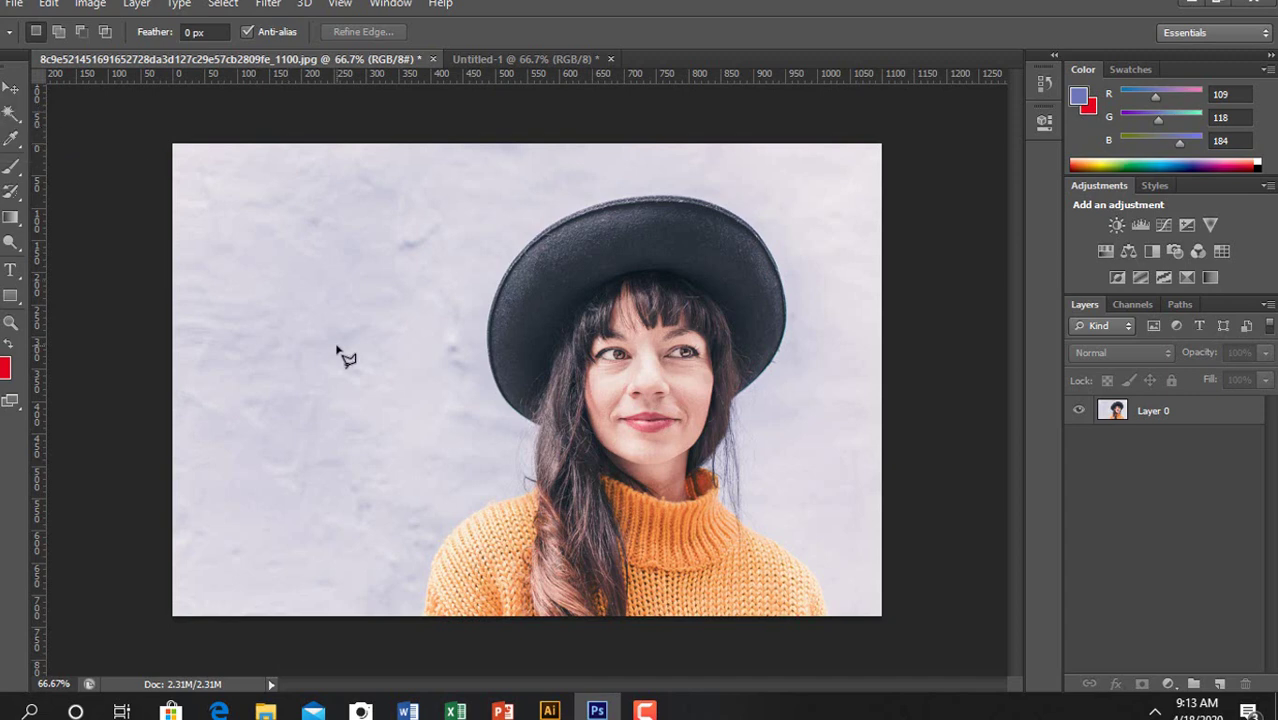
left_click(424, 611)
left_click(432, 551)
left_click(461, 514)
left_click(533, 481)
left_click(532, 421)
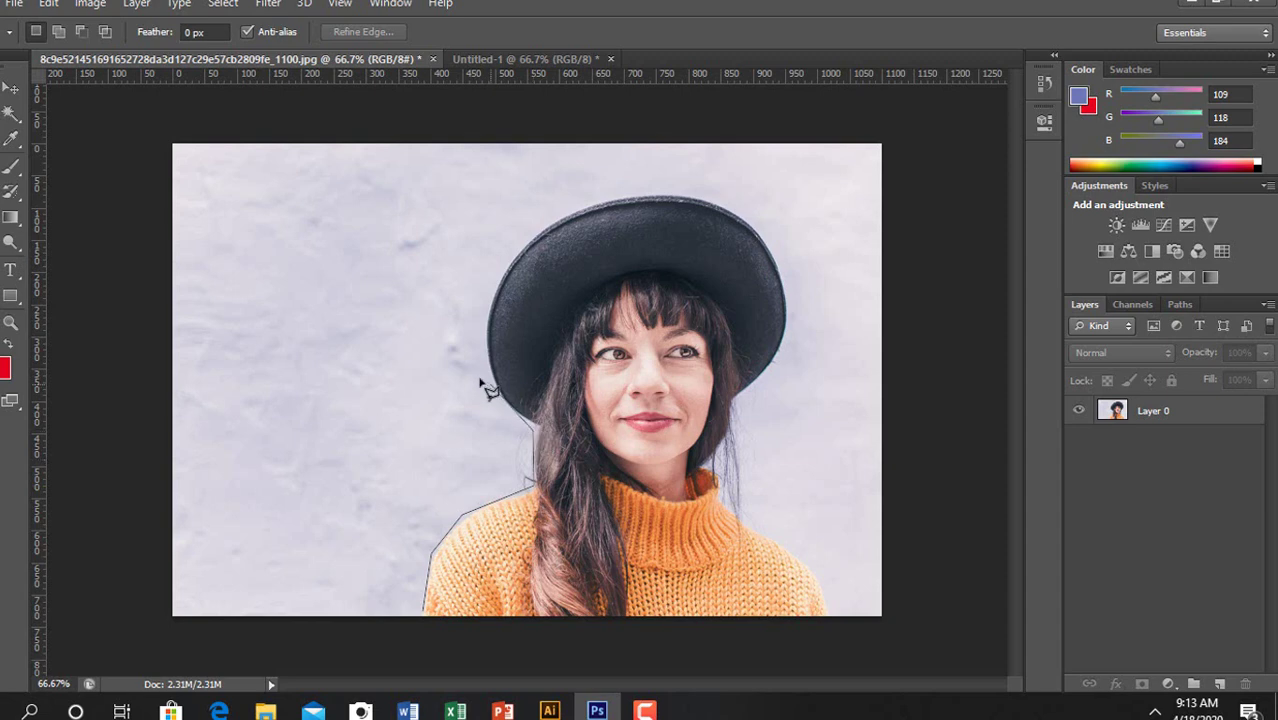
left_click(485, 378)
left_click(481, 306)
left_click(517, 229)
Continue corners over the hat crown, down the right side, and close at the start point
left_click(603, 188)
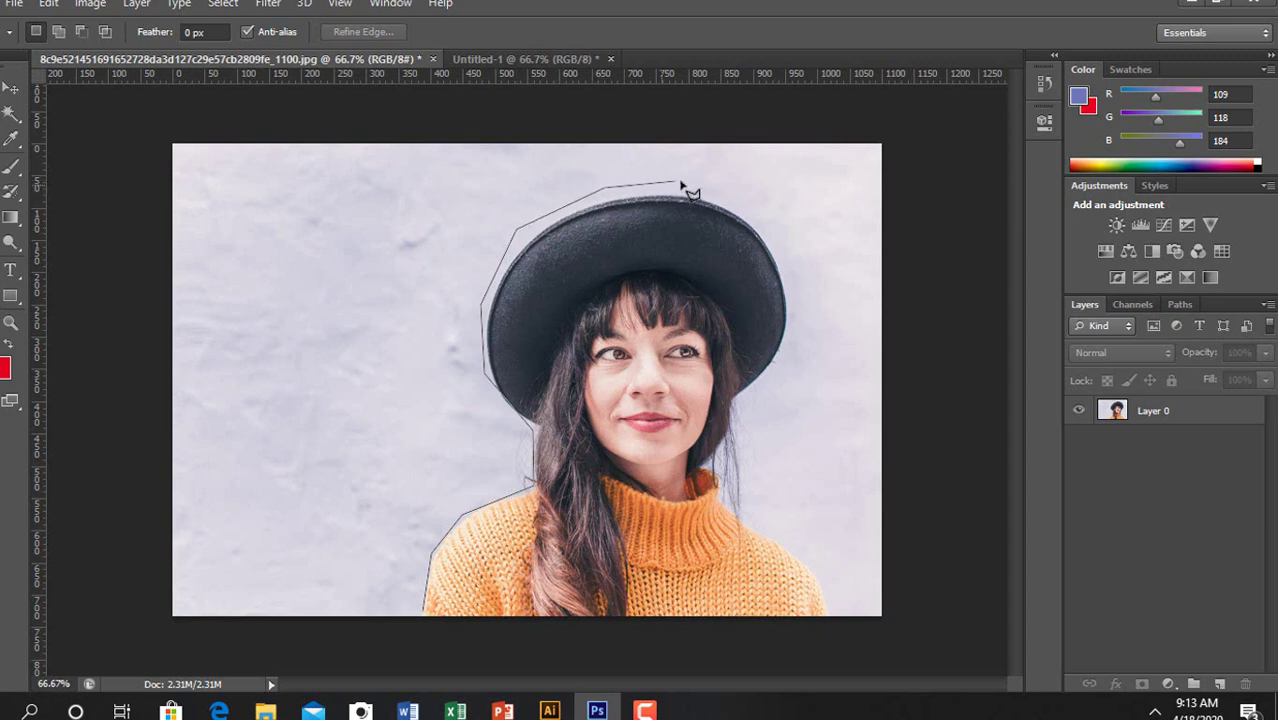
left_click(681, 183)
left_click(752, 211)
left_click(792, 263)
left_click(798, 318)
left_click(776, 382)
left_click(742, 403)
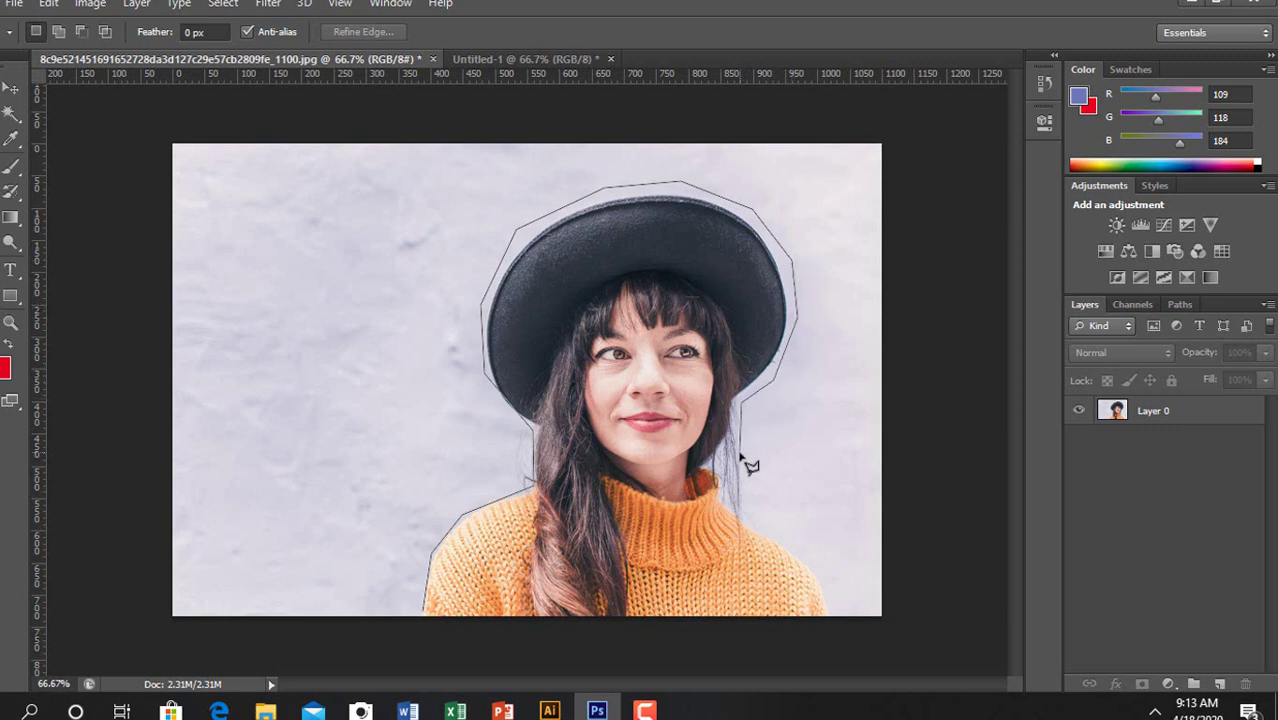
left_click(745, 505)
left_click(838, 614)
left_click(422, 612)
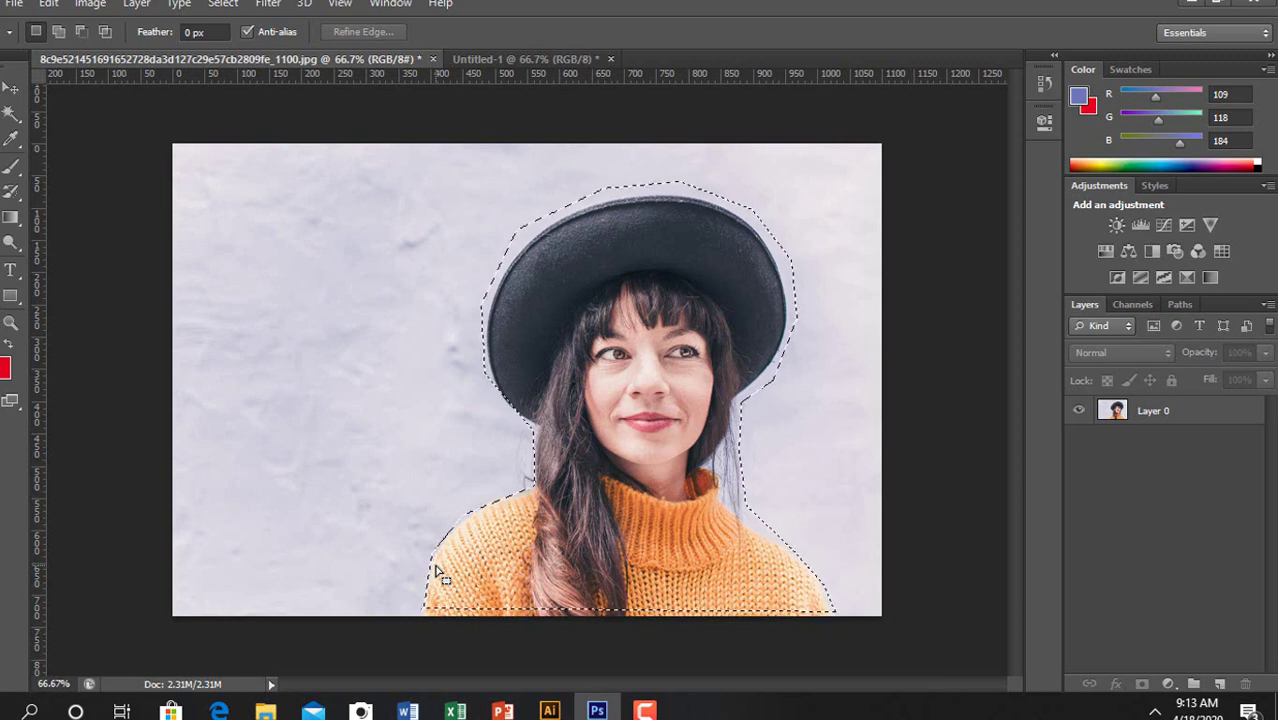
Drag the straight-edged cutout onto Untitled-1 as Layer 1, then deselect the photo and choose Magnetic Lasso
left_click(486, 62)
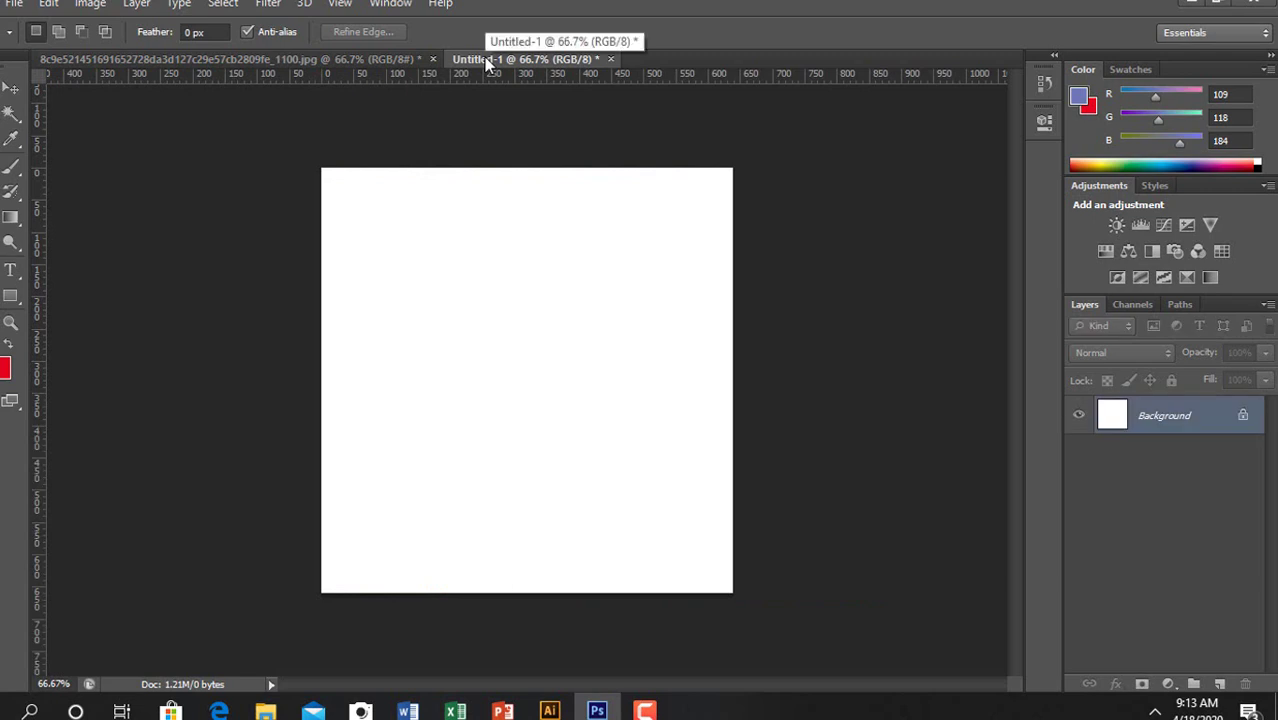
left_click_drag(486, 62, 470, 60)
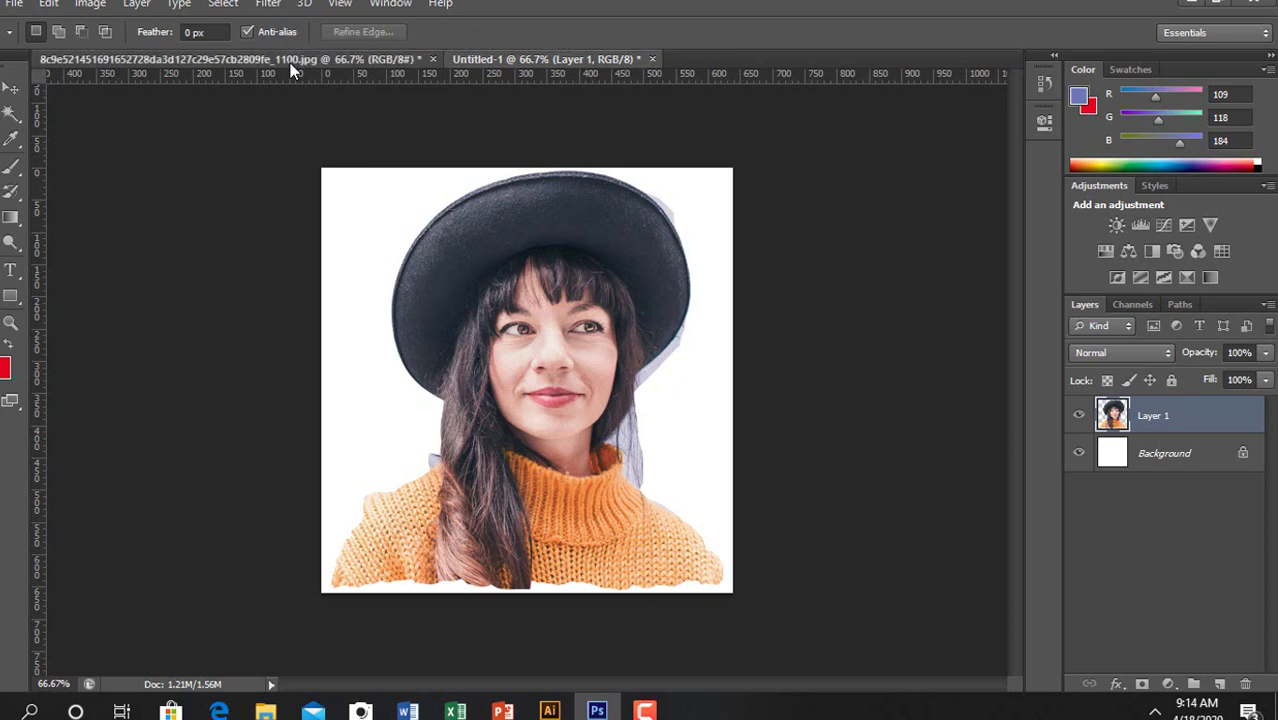
left_click(290, 63)
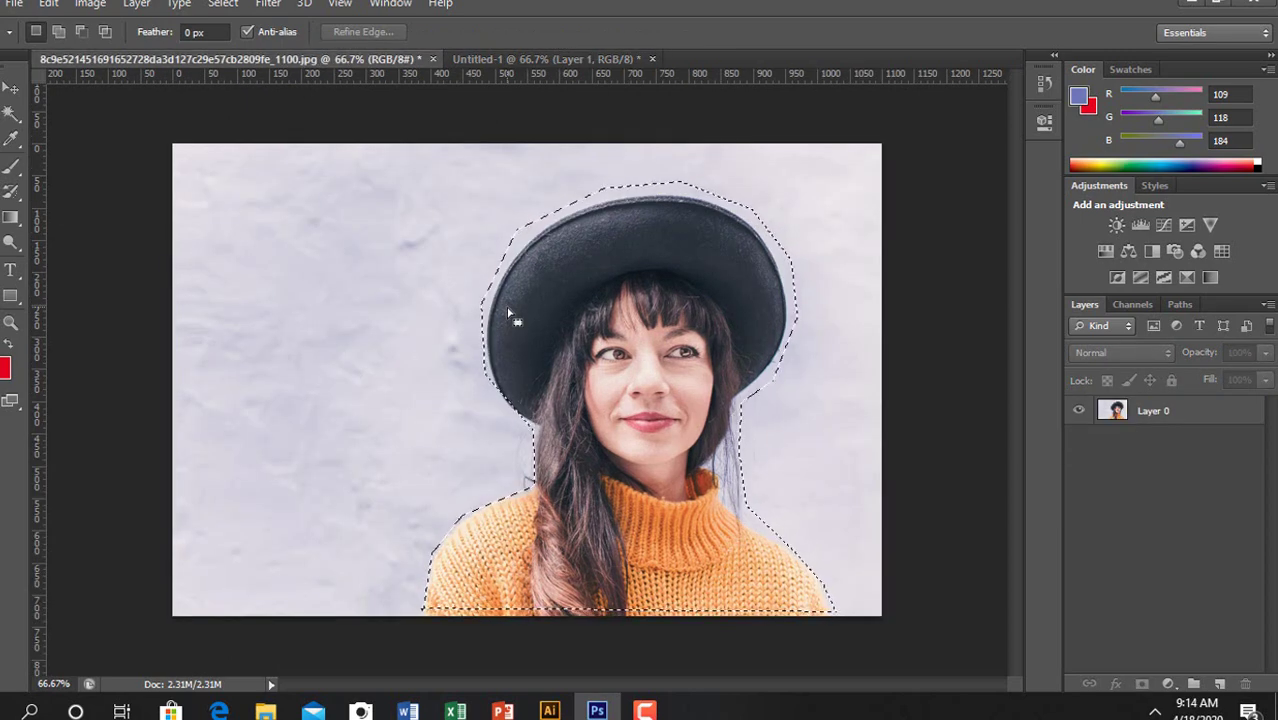
key("ctrl+d")
right_click(12, 112)
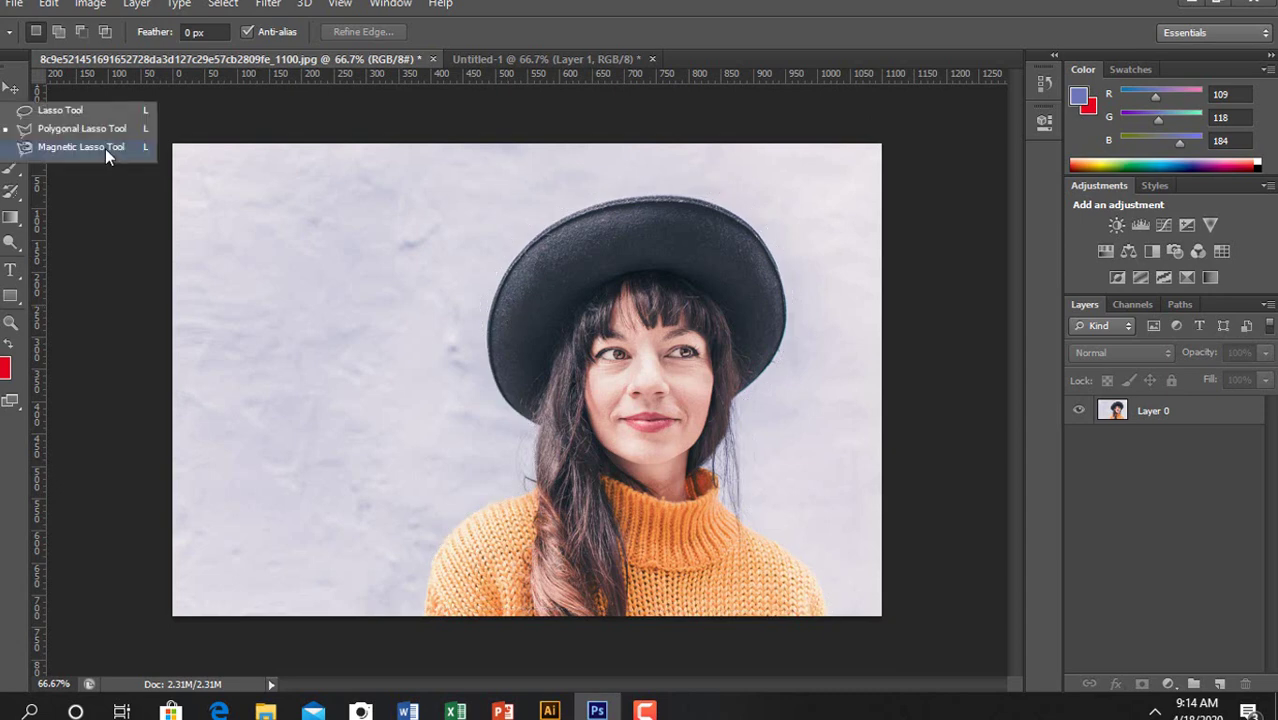
left_click(82, 147)
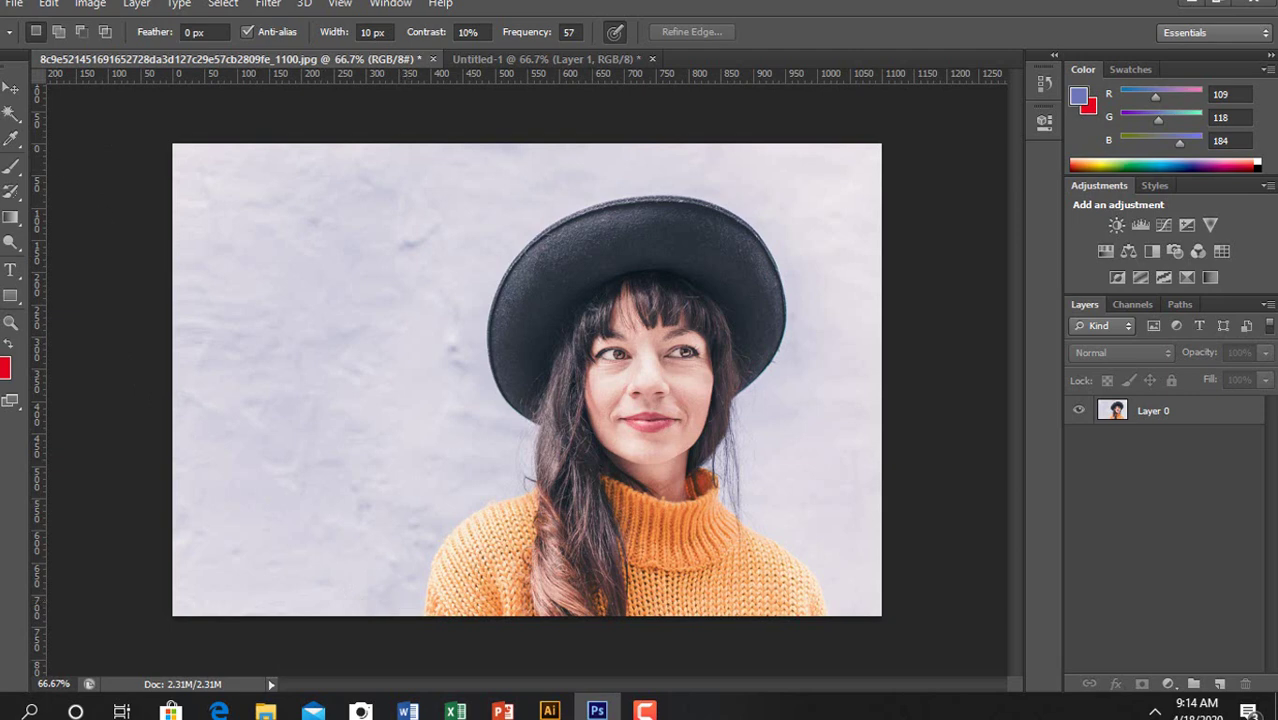
Trace a Magnetic Lasso outline around the woman's hat, hair and sweater, closing at the bottom edge
right_click(12, 112)
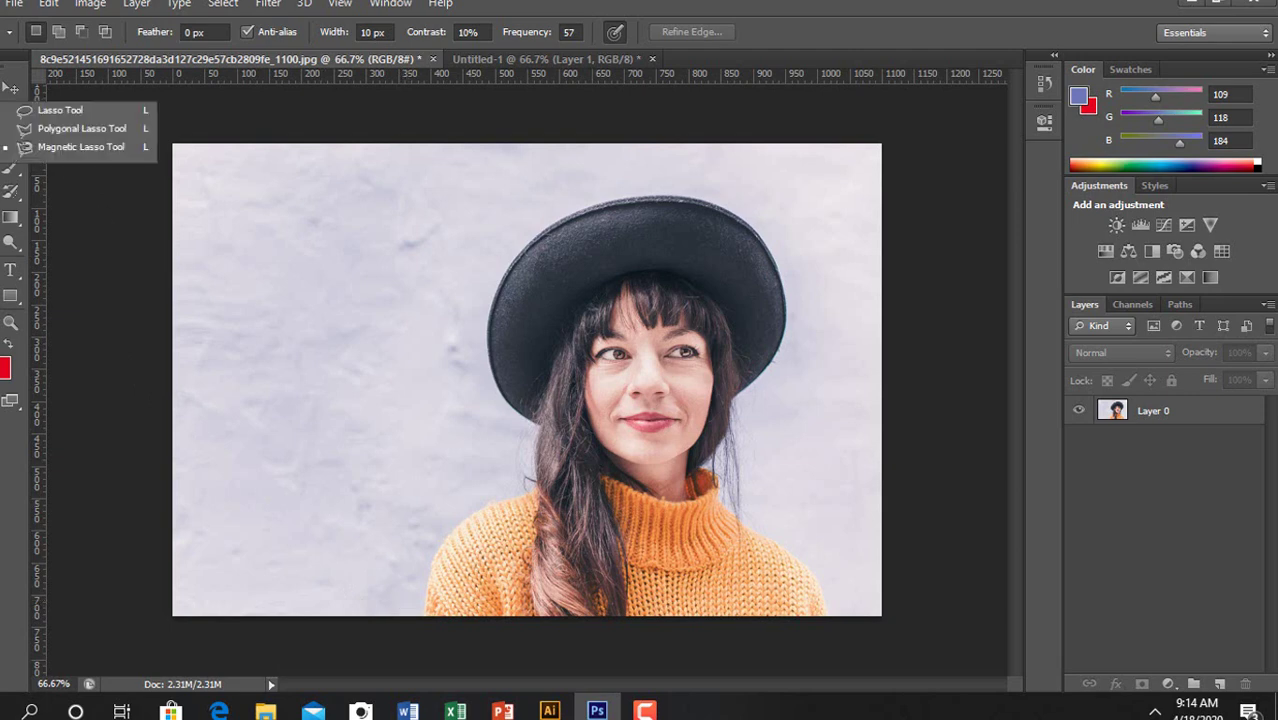
left_click(44, 147)
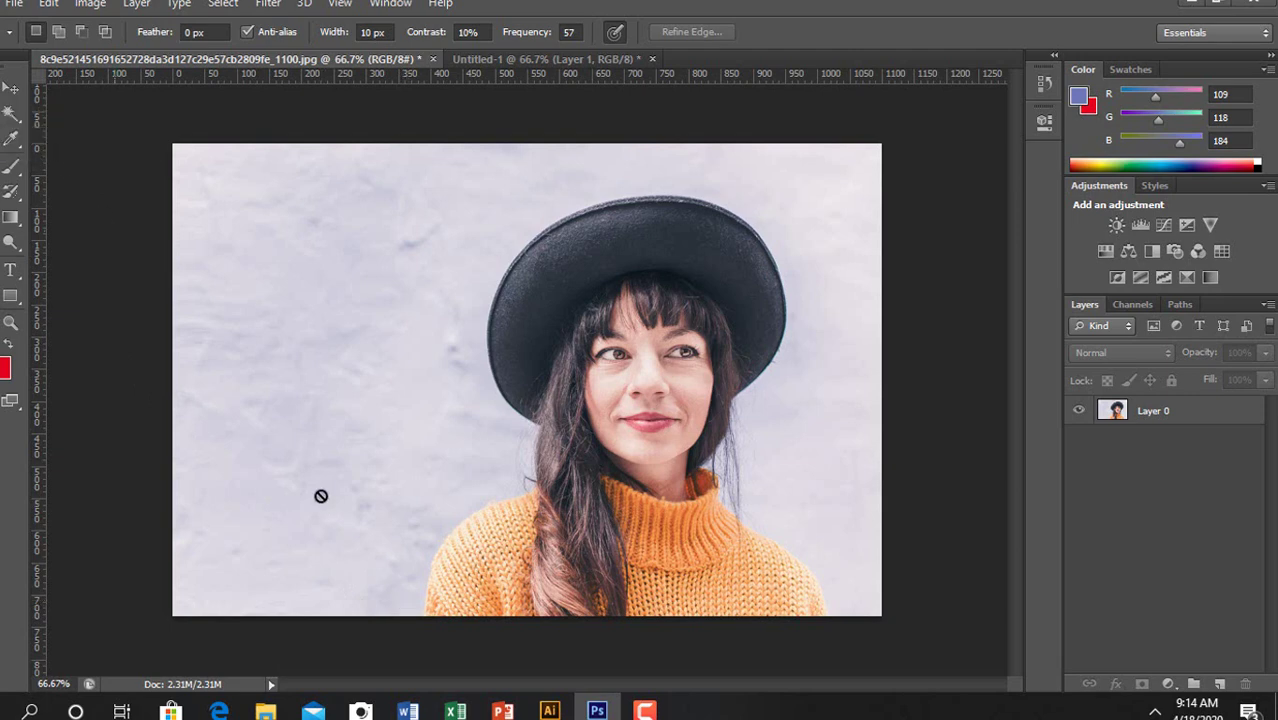
left_click(423, 608)
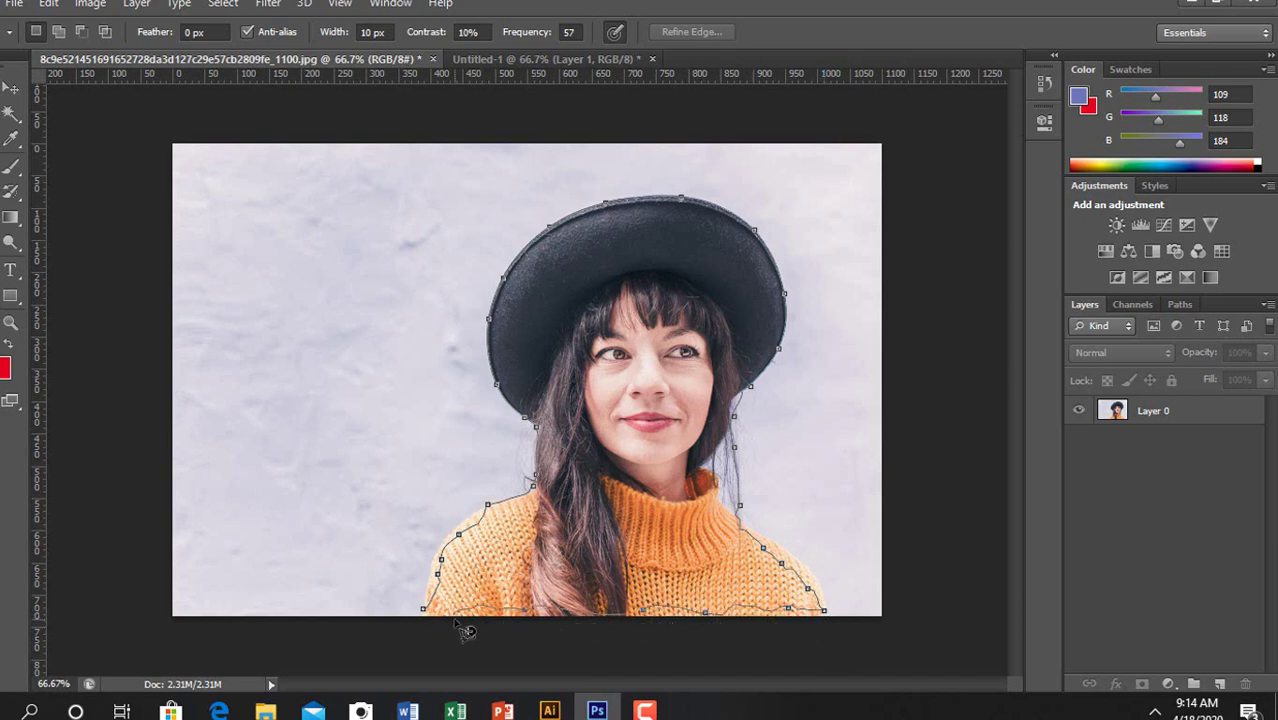
left_click(425, 610)
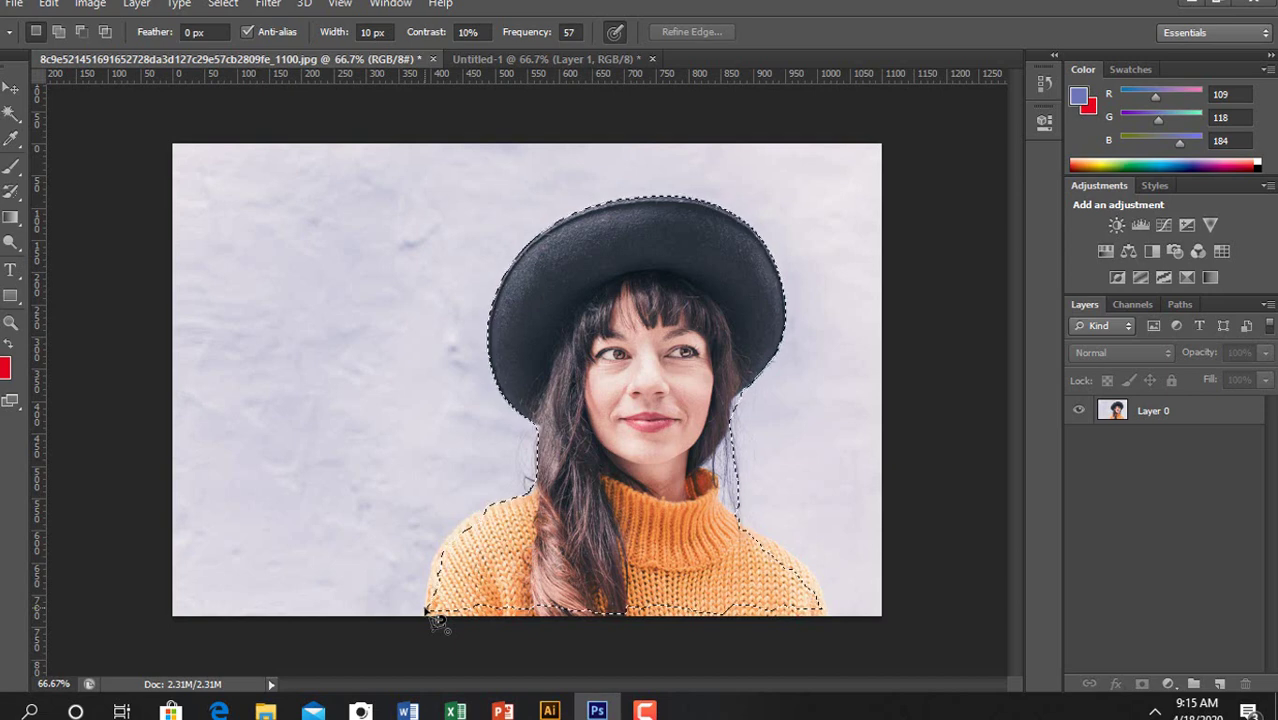
left_click(554, 59)
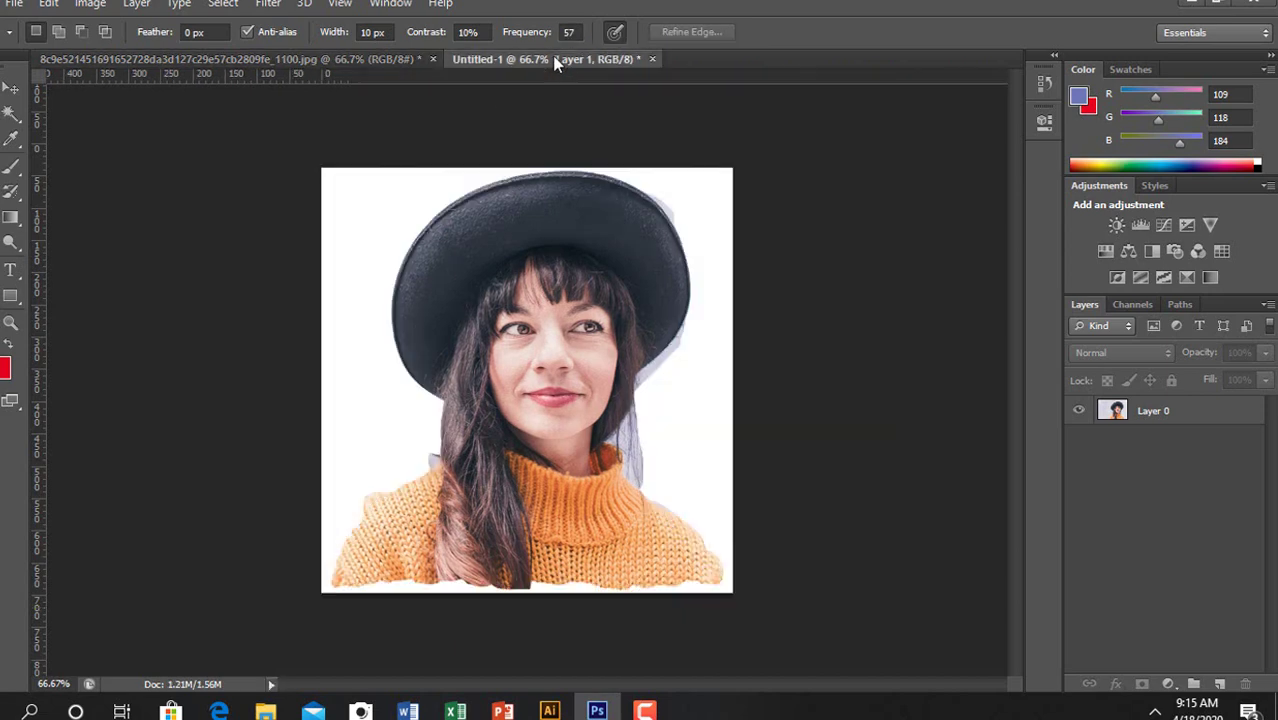
left_click(553, 315)
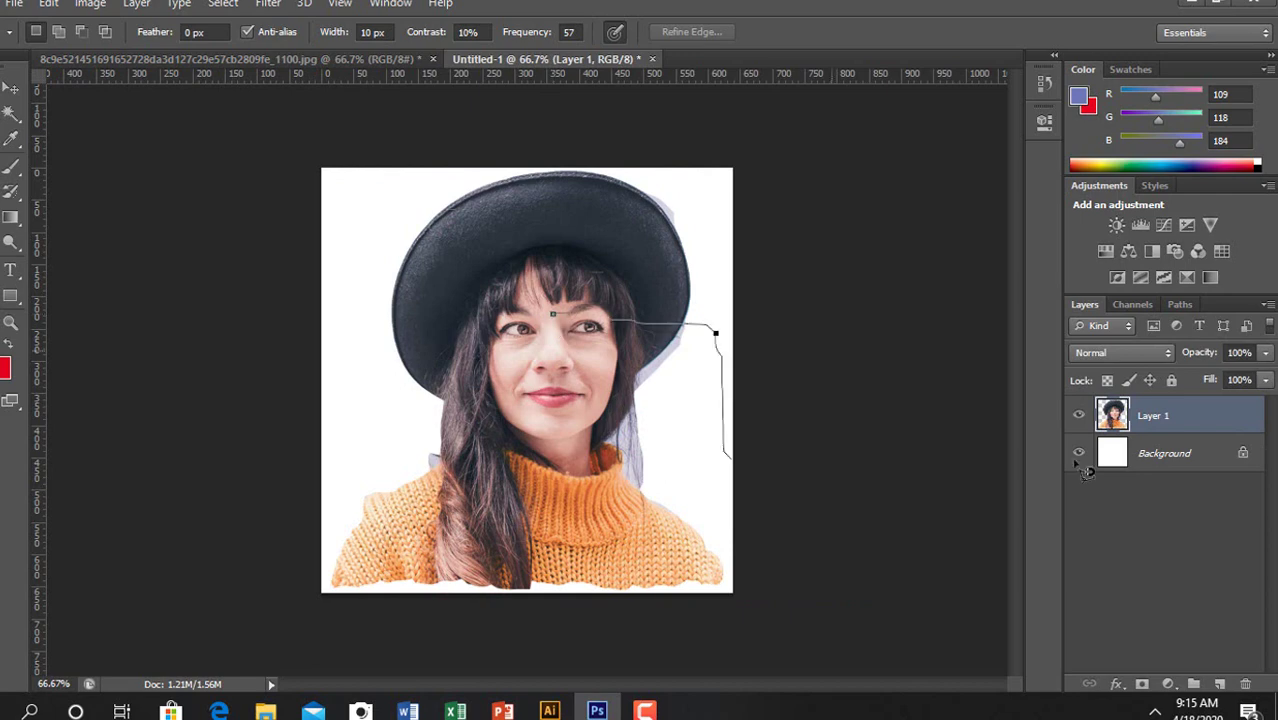
left_click_drag(1250, 685, 1246, 684)
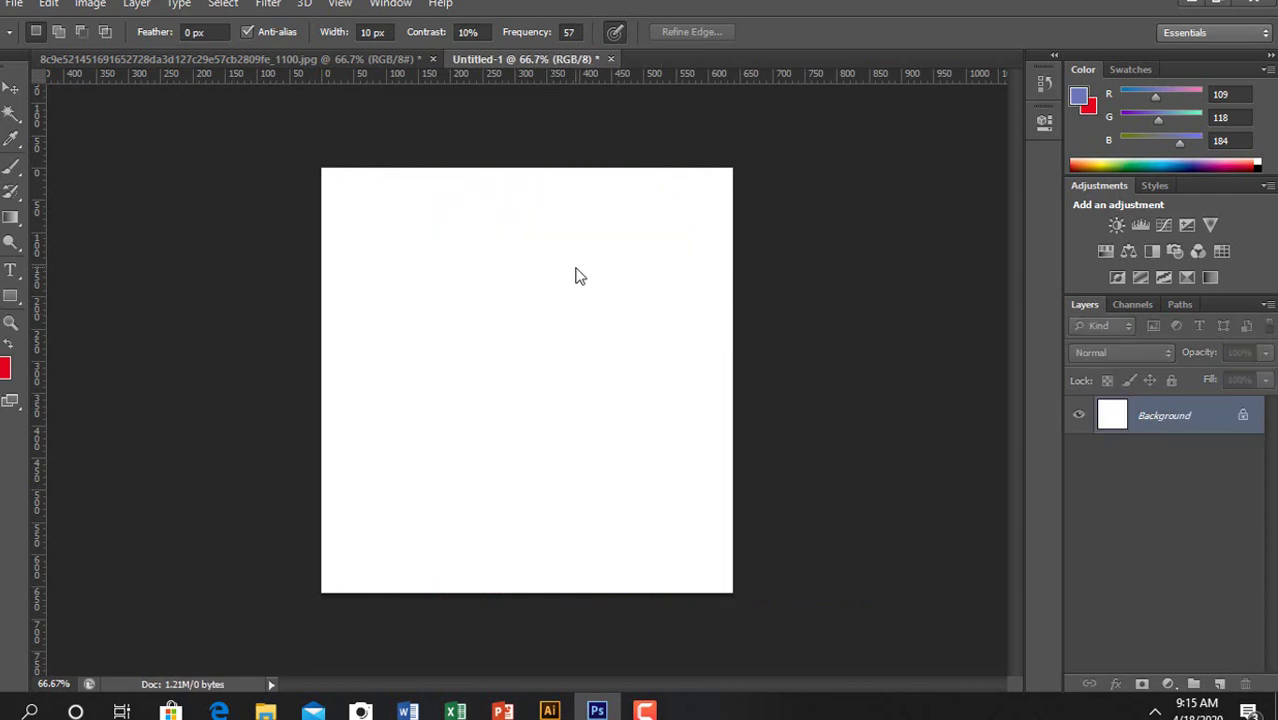
key("ctrl+z")
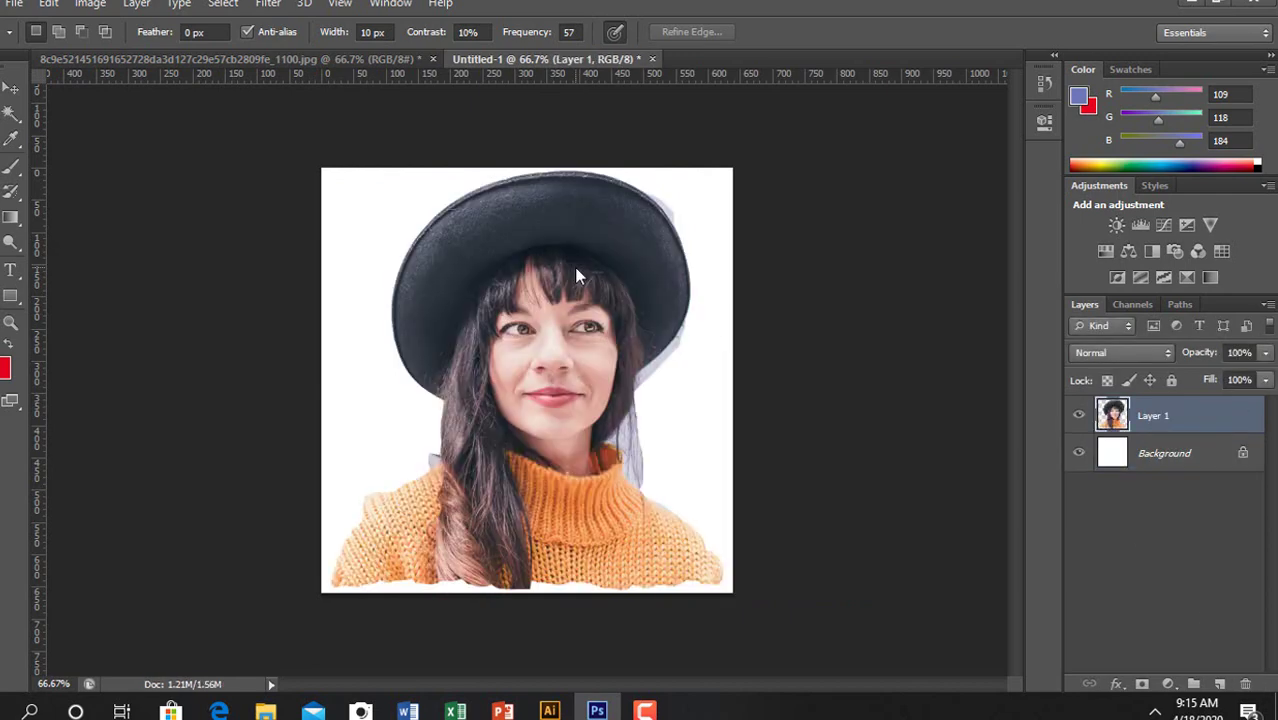
left_click(289, 58)
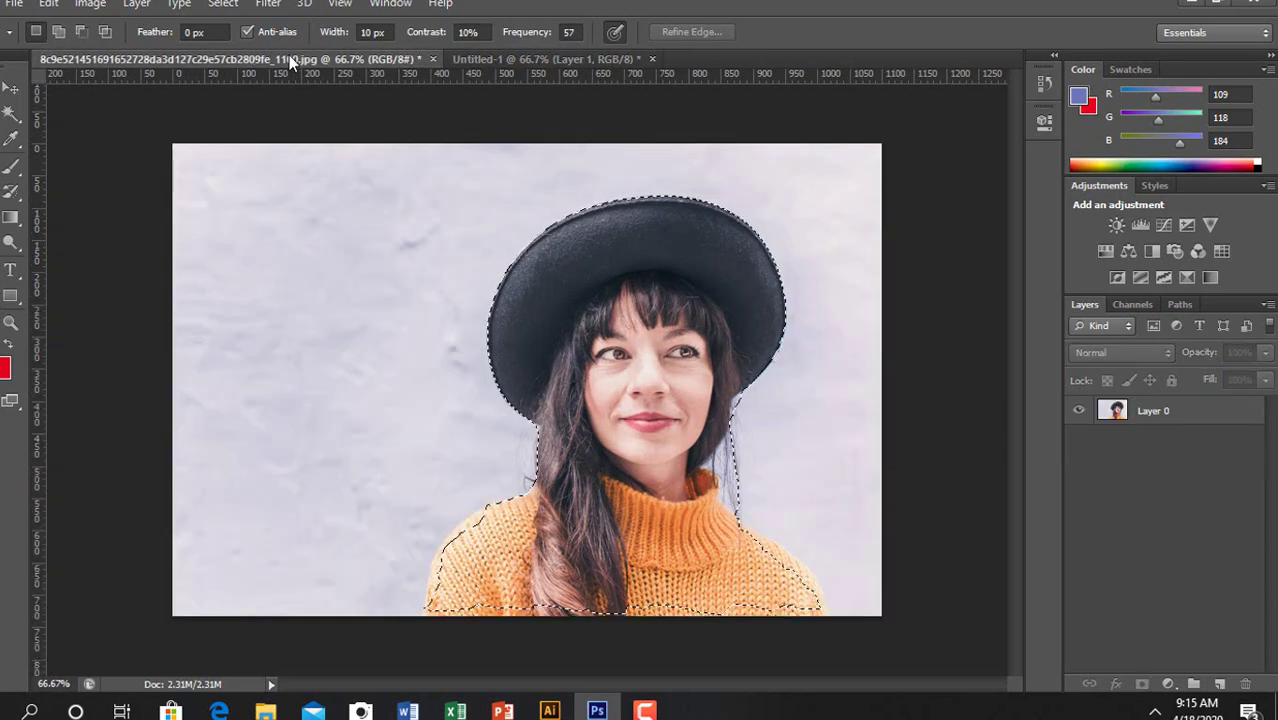